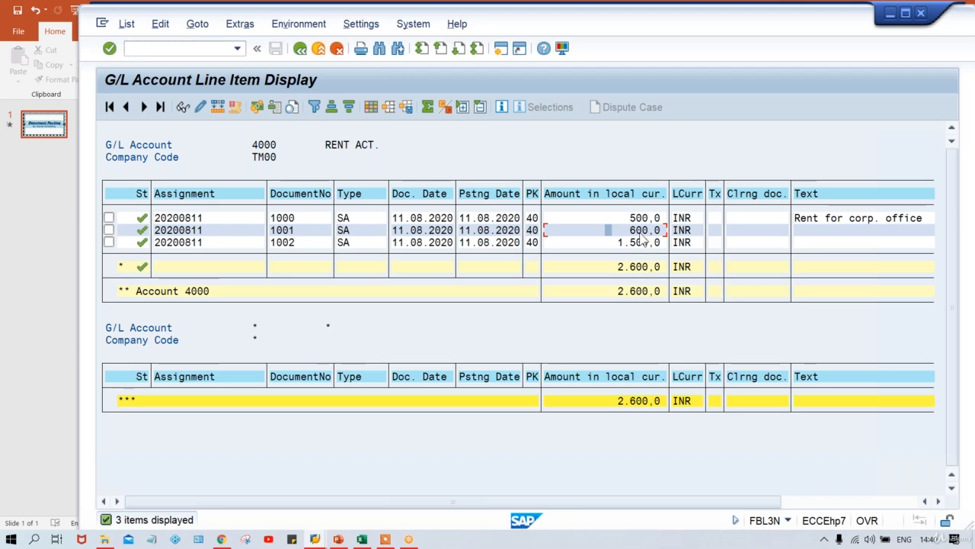
click(628, 230)
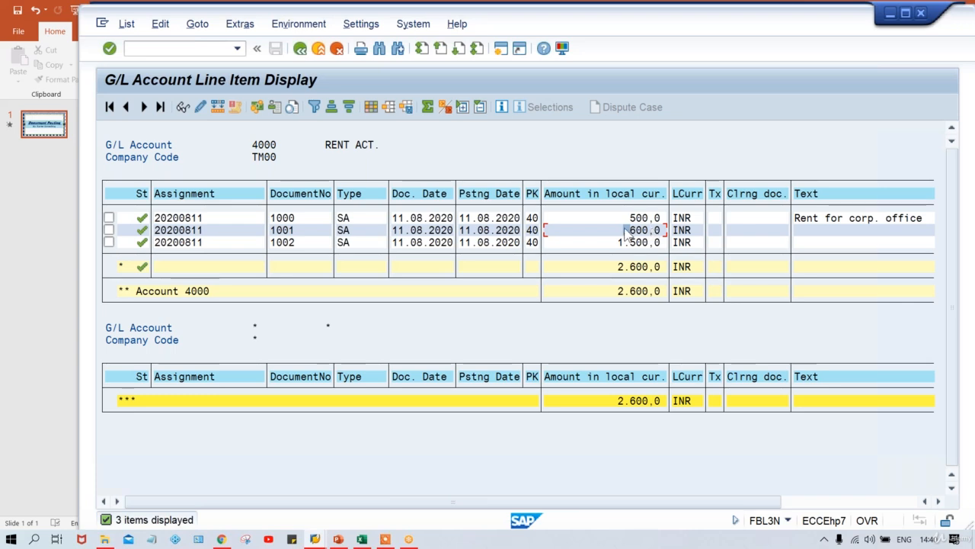
click(632, 267)
click(603, 268)
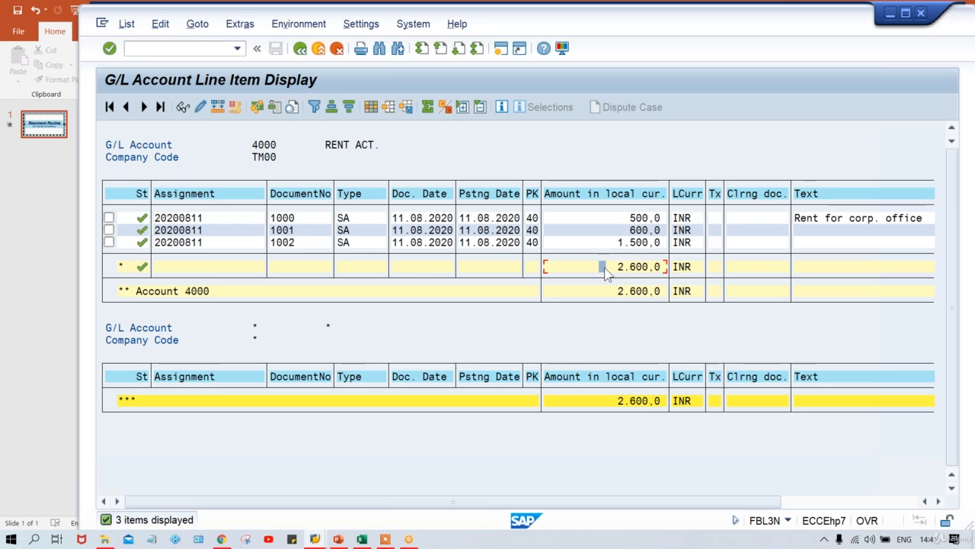
Tick document 1001's row in the account 4000 line item list and select its posting date
click(109, 230)
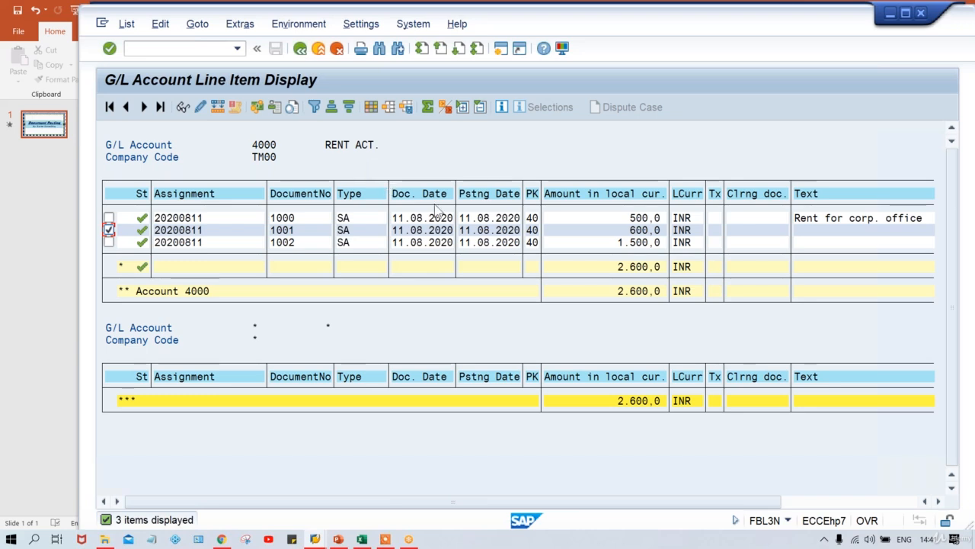
click(490, 230)
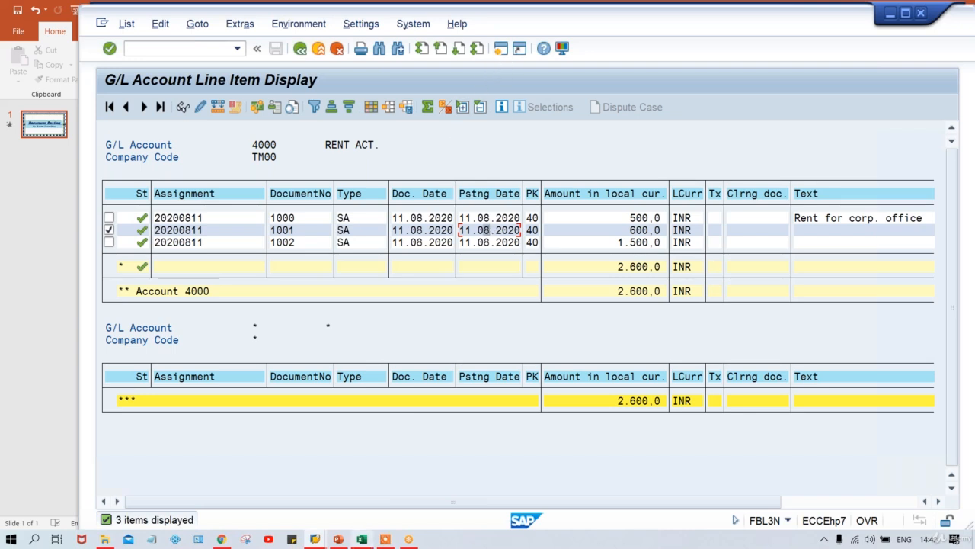
click(314, 538)
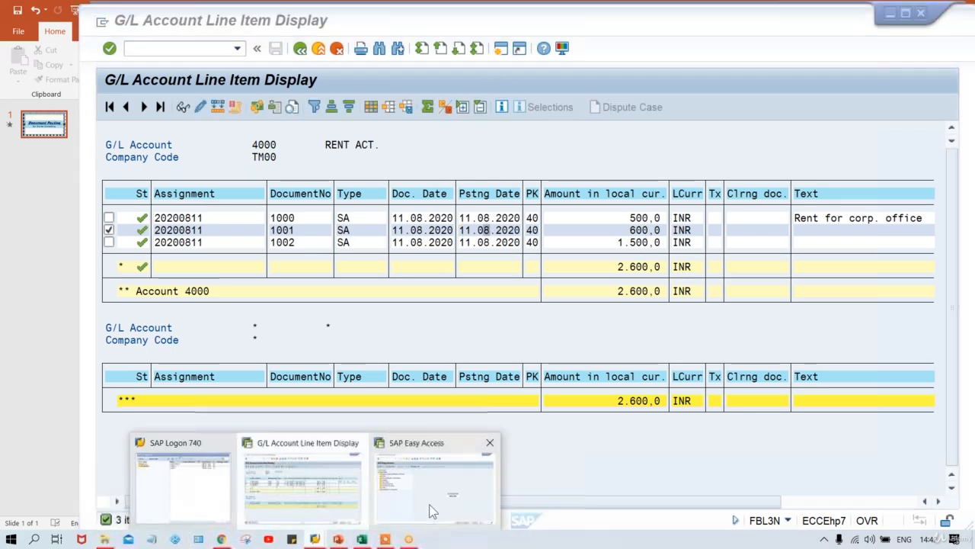
In the SAP Easy Access session, run FS10N, then go to the FB08 reversal header for company code TM00
click(429, 491)
drag(640, 27, 722, 30)
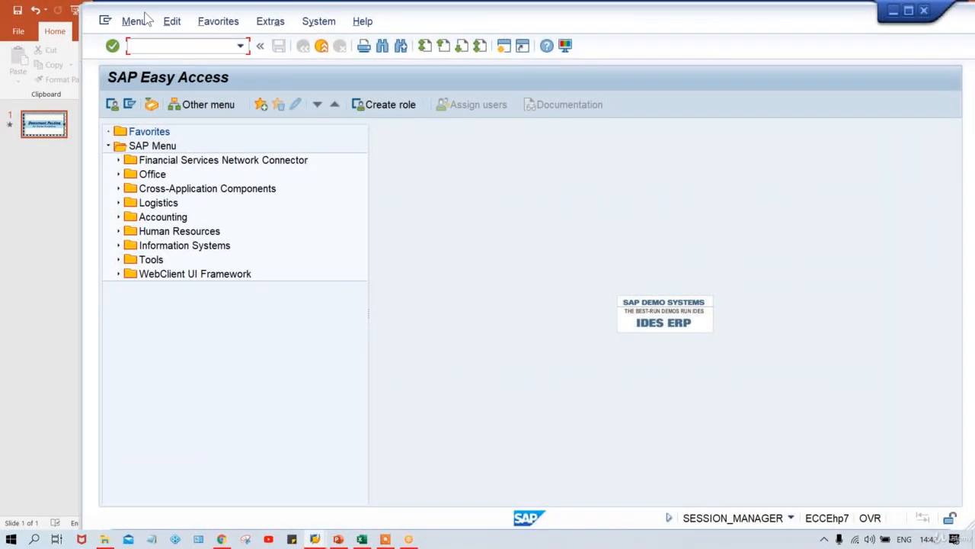
text(F)
text(S10N)
key(Return)
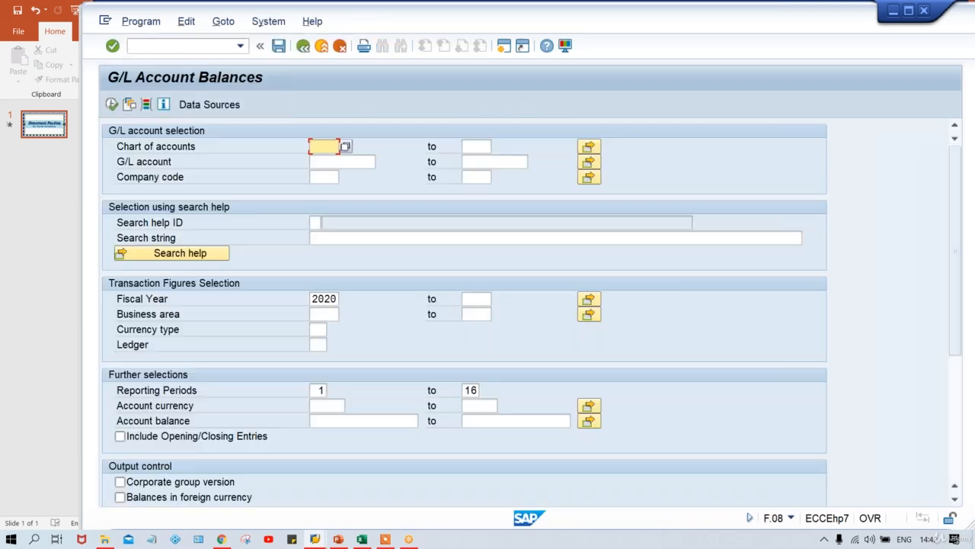
click(167, 47)
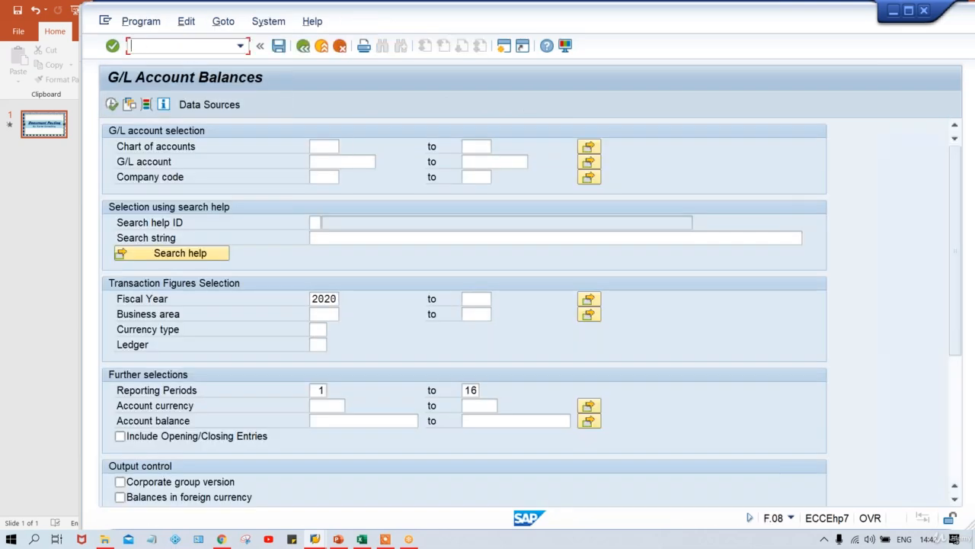
text(/NFB08)
key(Return)
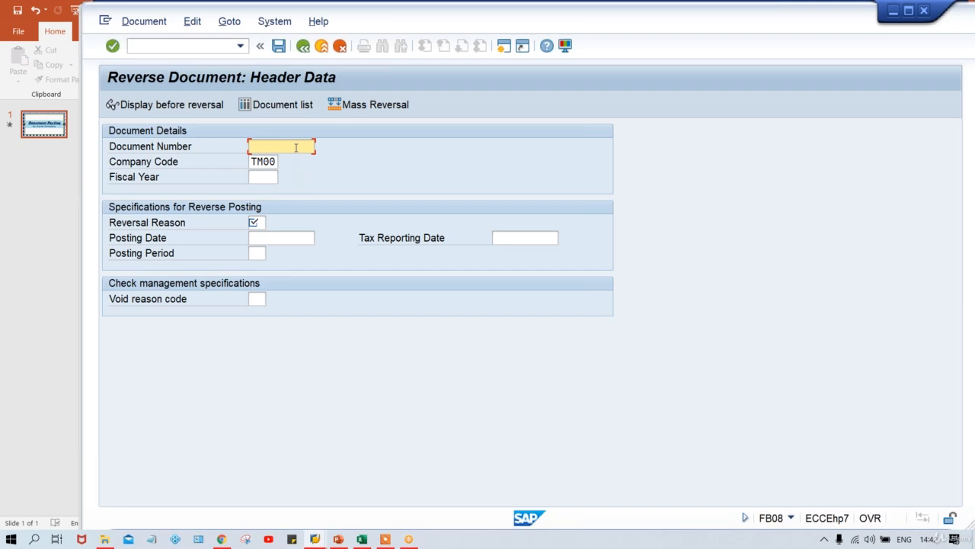
Enter document 1001, fiscal year 2020 and reversal reason 01, then post reversal document 1003
text(1001)
mouse_move(315, 539)
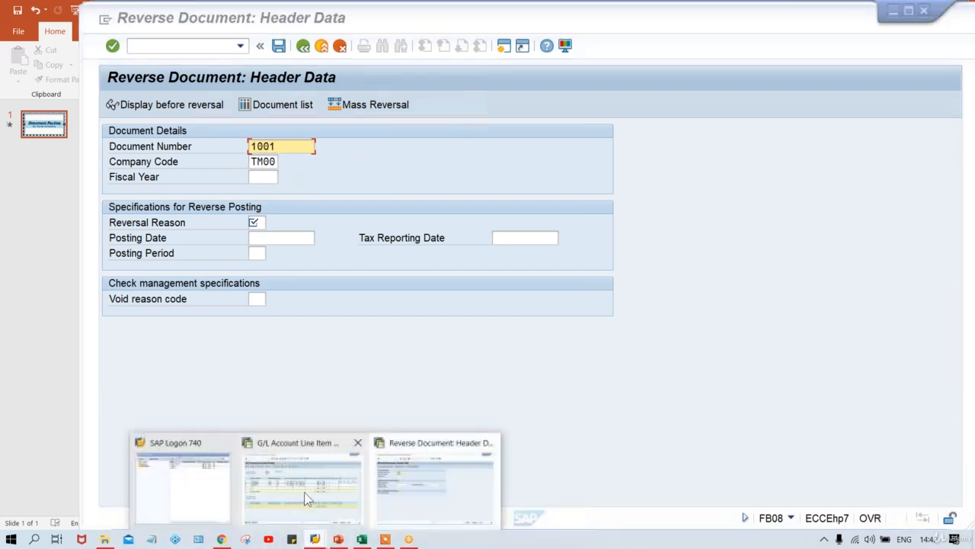
click(304, 491)
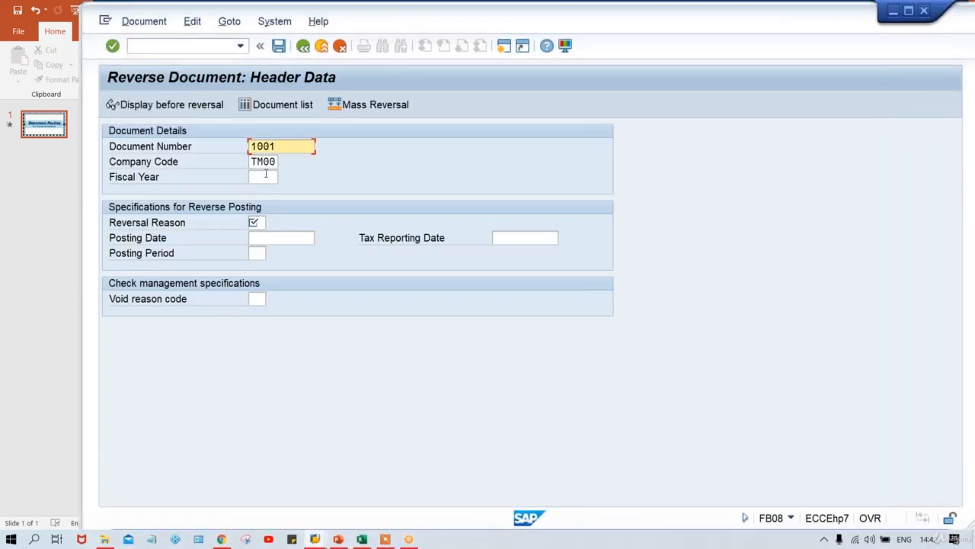
click(266, 176)
text(2020)
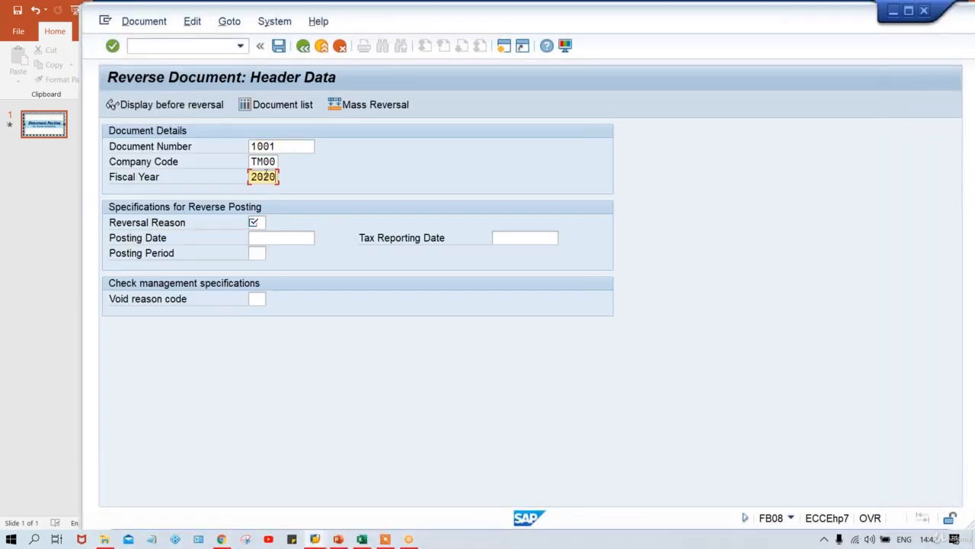
key(Tab)
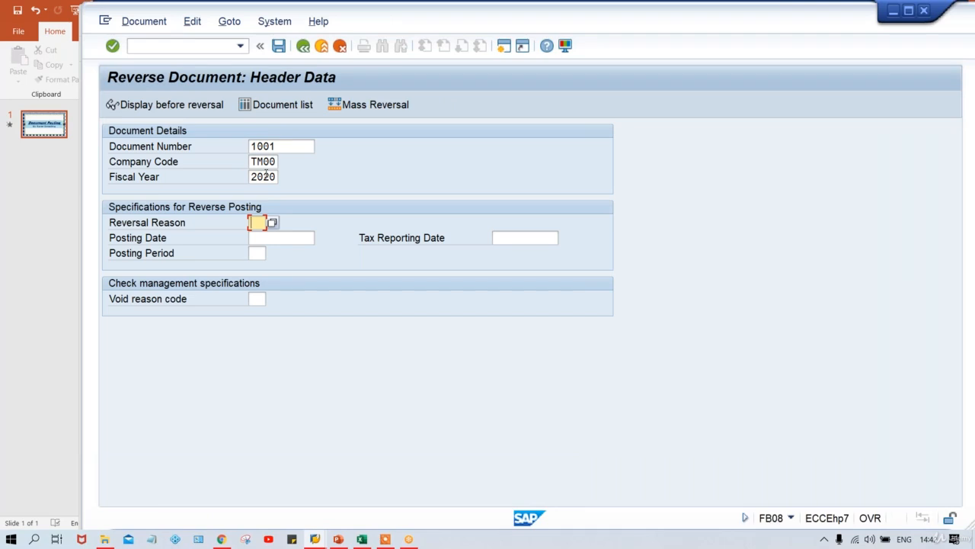
text(01)
click(279, 46)
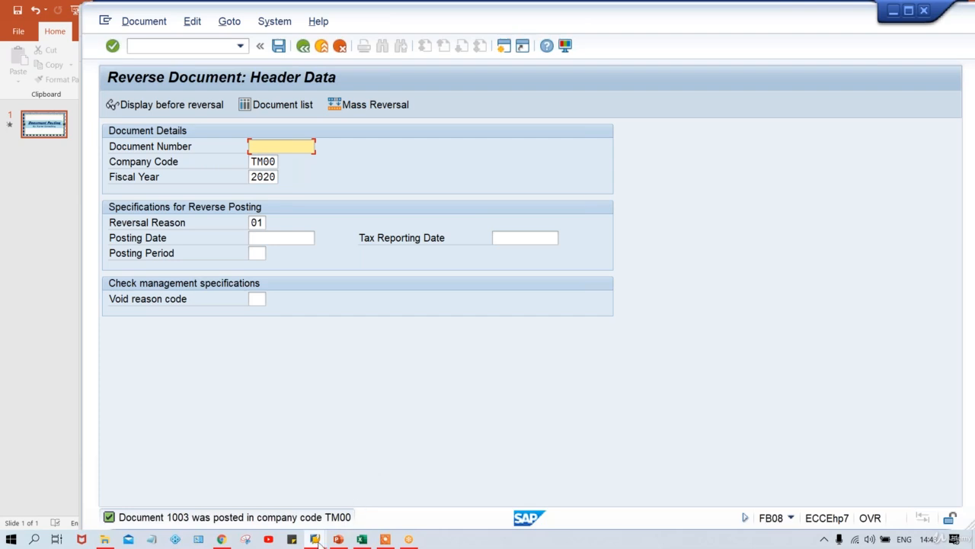
Refresh the account 4000 list so AB document 1003 shows 600,0- and the total reads 2.000,0
mouse_move(317, 541)
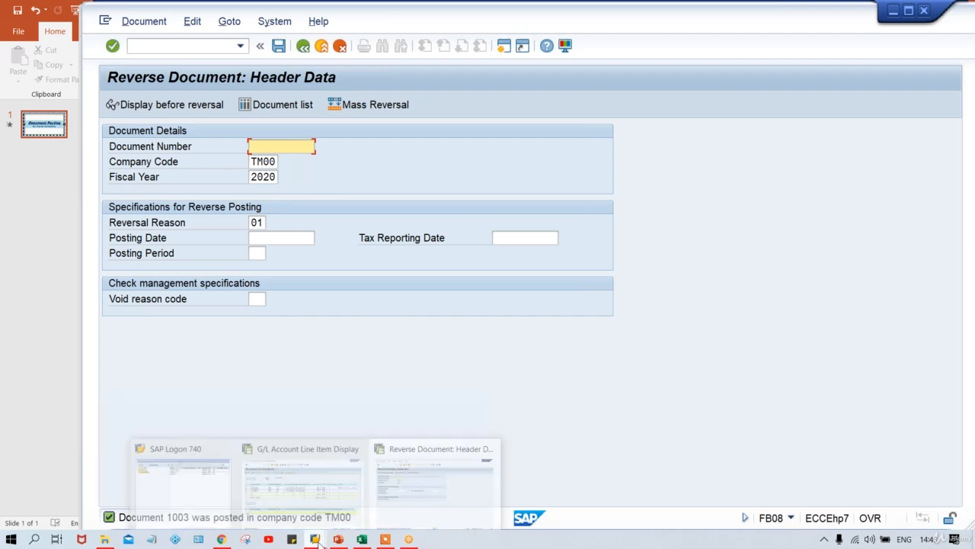
click(328, 479)
click(126, 24)
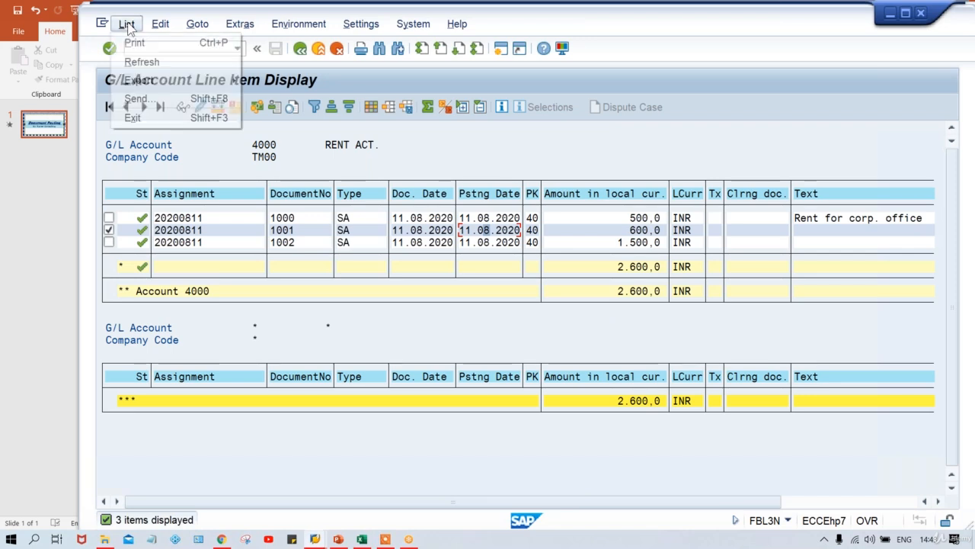
click(138, 64)
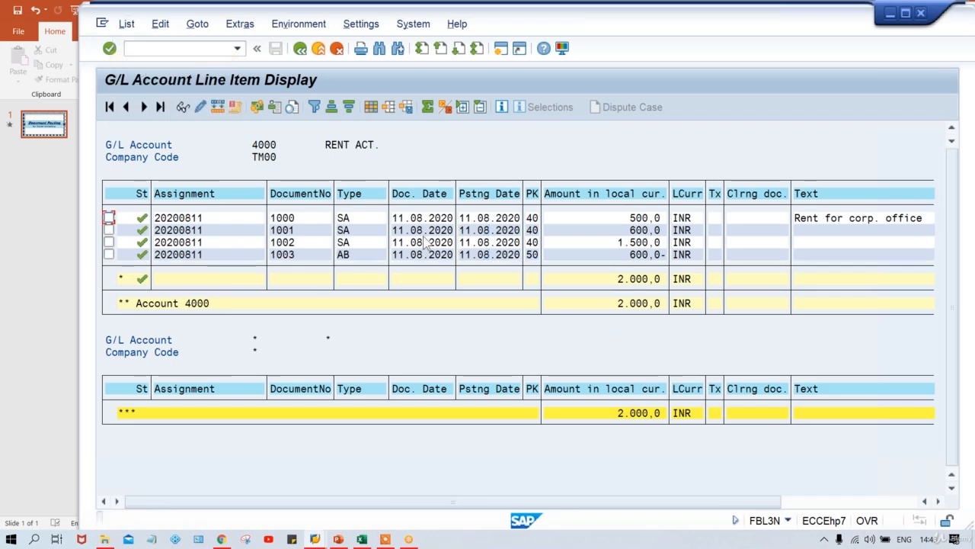
click(640, 254)
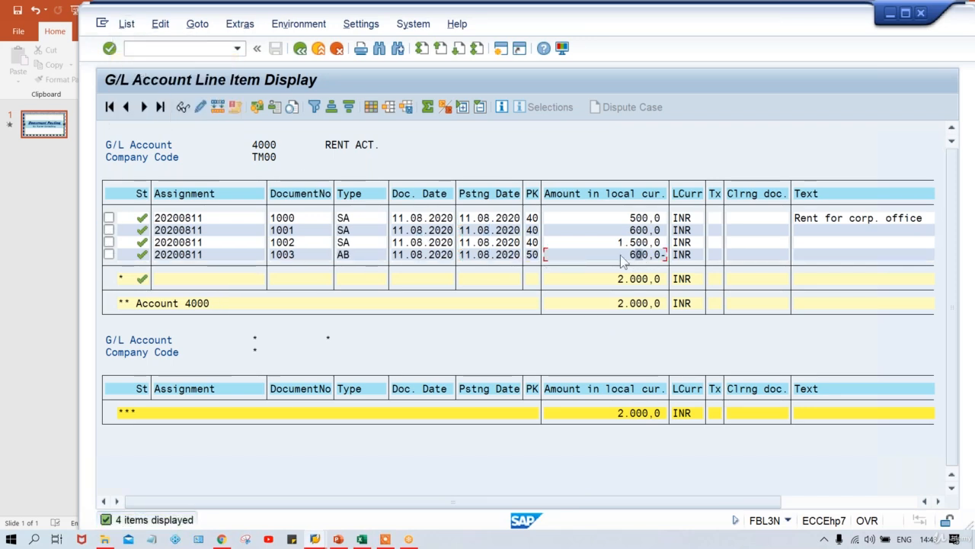
click(359, 256)
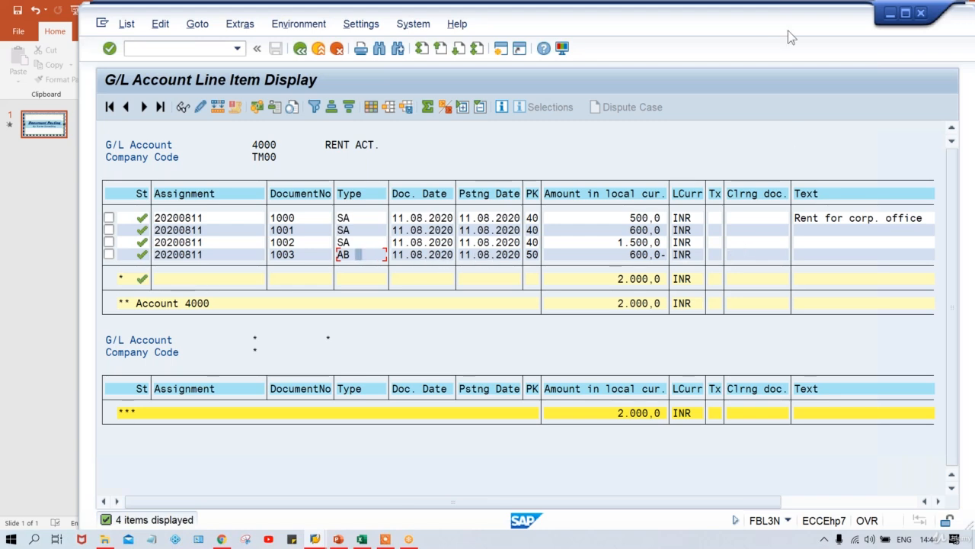
key(F3)
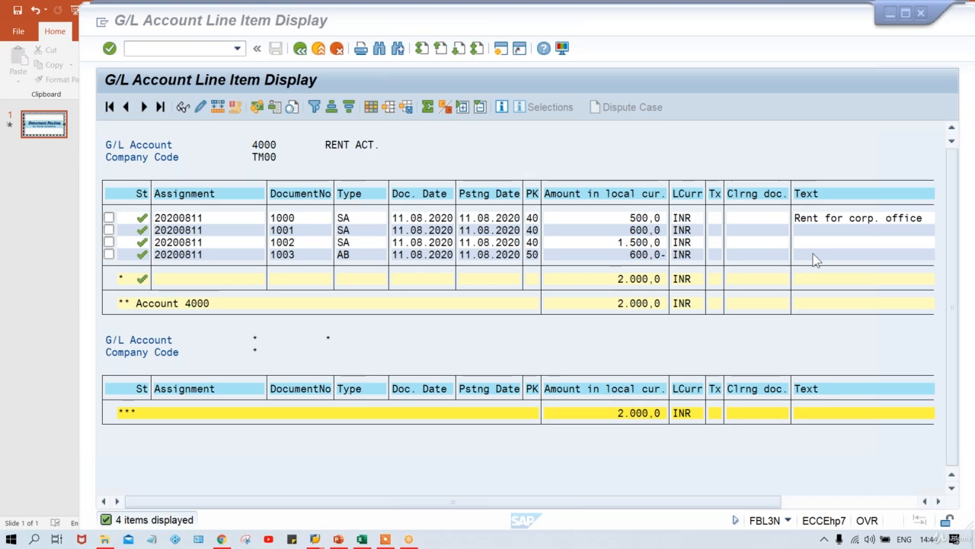
Change document 1003's line item text to 'REVERSAL OF DOC. NO. 1001', save, and go back
double_click(596, 242)
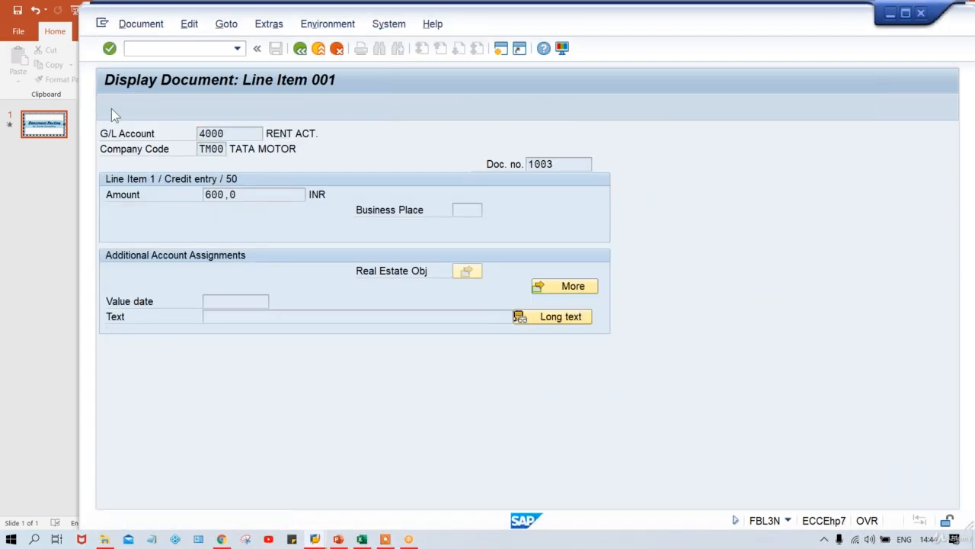
click(111, 107)
click(227, 315)
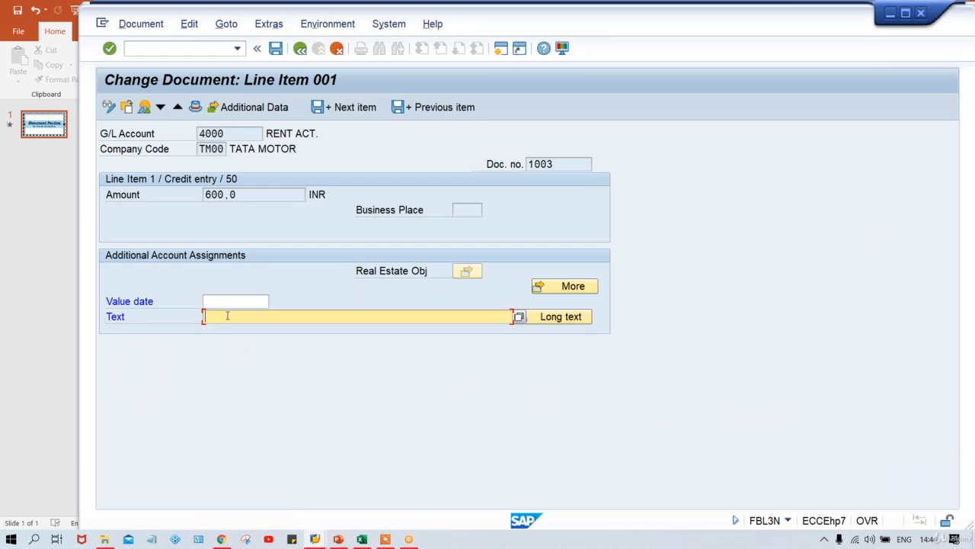
text(RE)
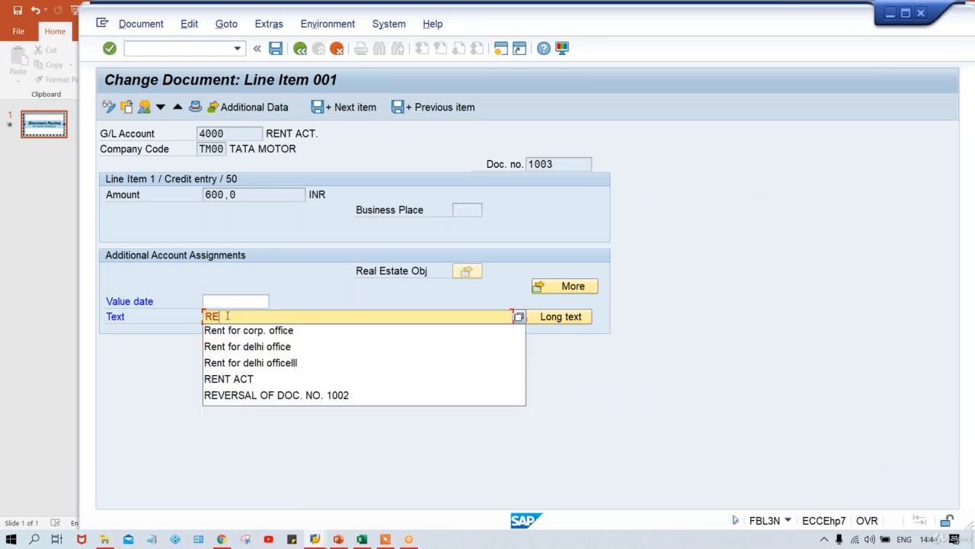
key(Down)
key(Down)
key(Down)
key(Down)
key(Down)
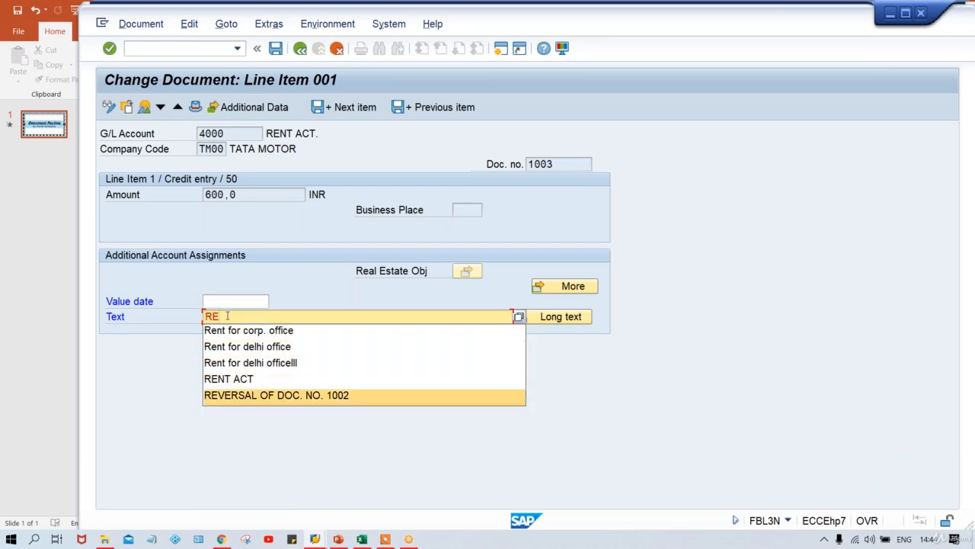
key(Return)
key(BackSpace)
text(1001)
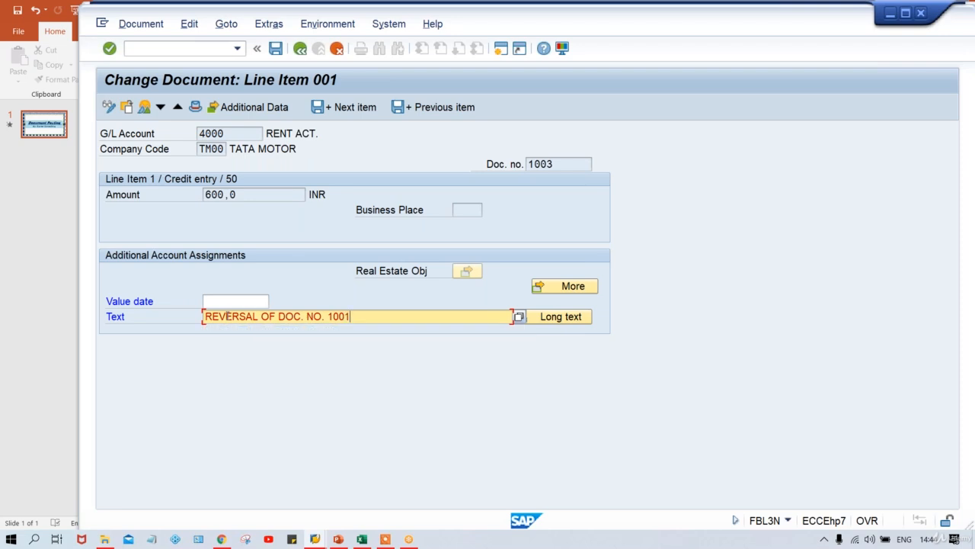
click(274, 50)
click(300, 50)
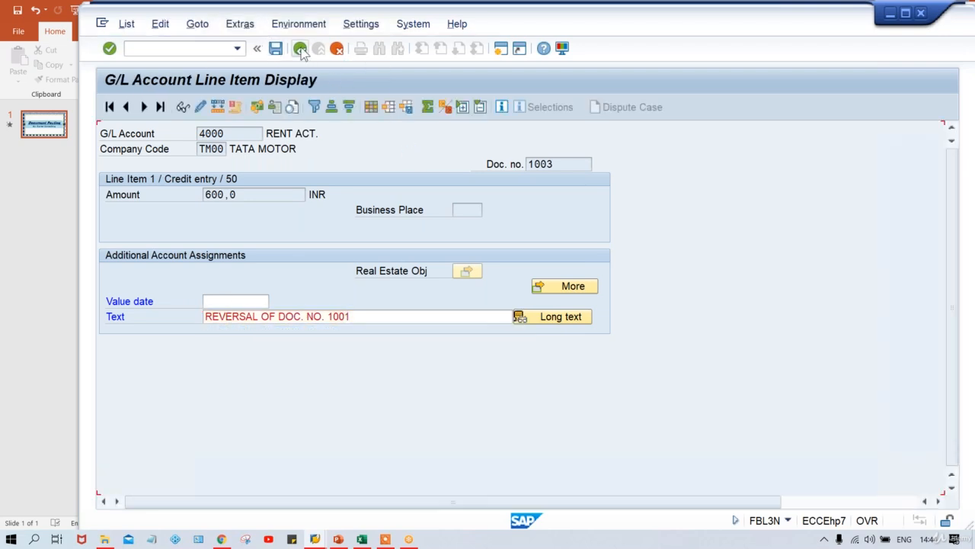
Refresh the account 4000 line items and check document 1001 and the 2.000,0 INR total
click(127, 23)
click(135, 58)
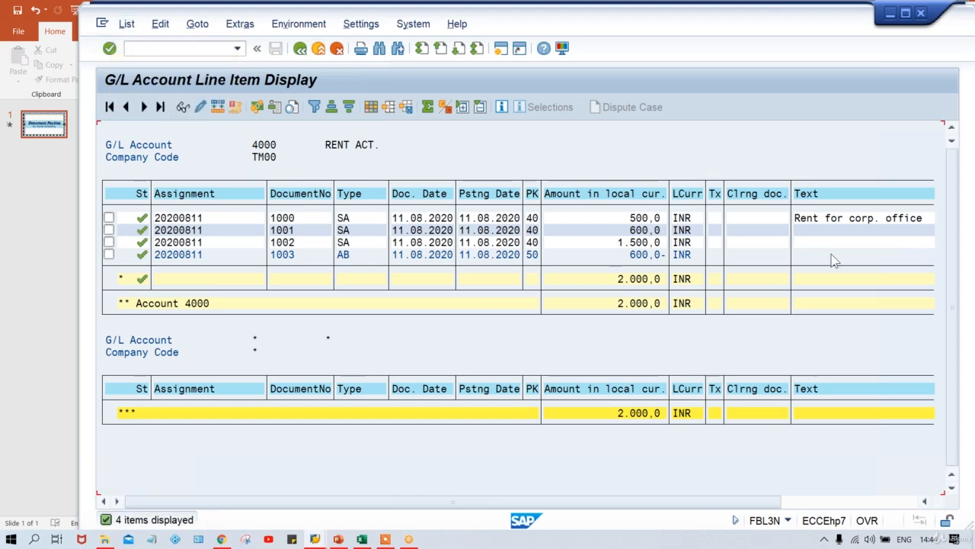
click(284, 229)
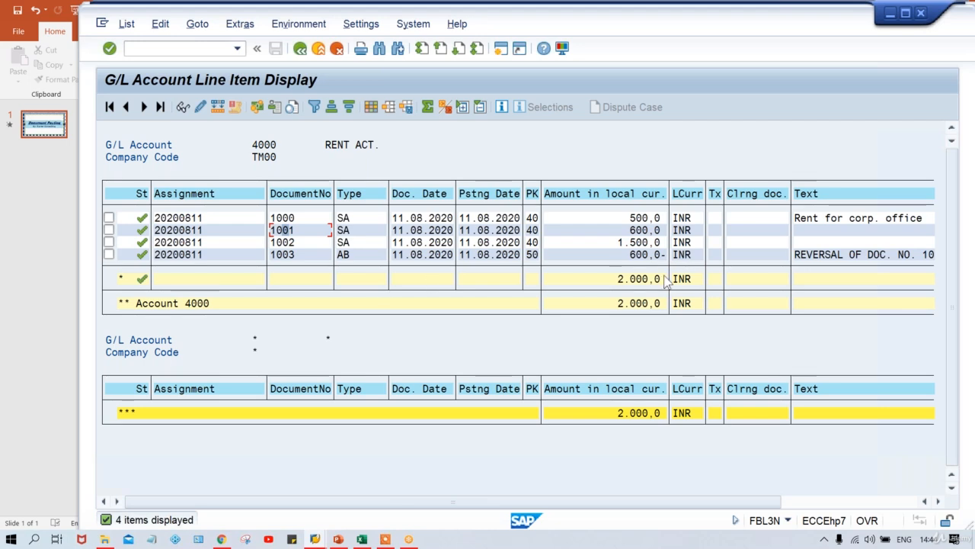
click(609, 279)
click(675, 279)
Compare the AB type of reversal document 1003 with the SA type of document 1001
click(359, 256)
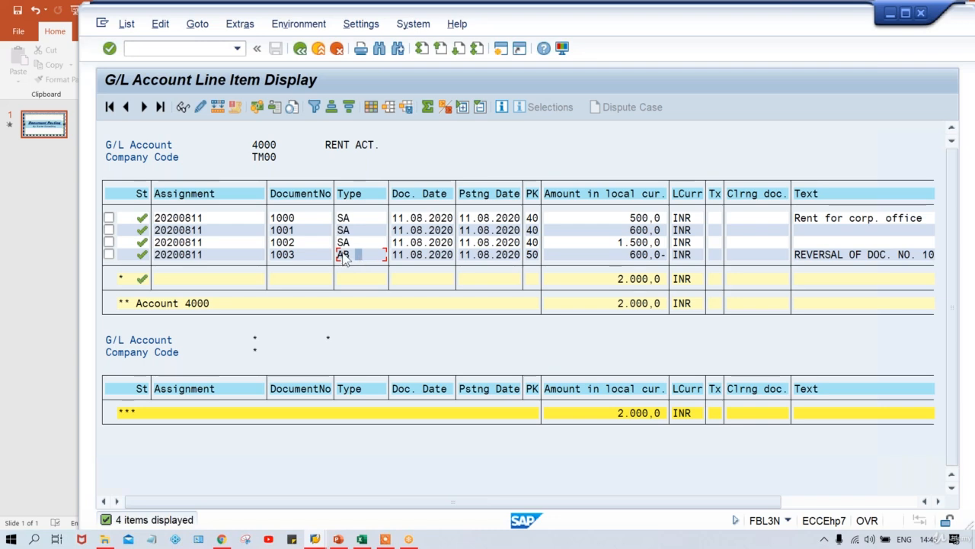
click(351, 232)
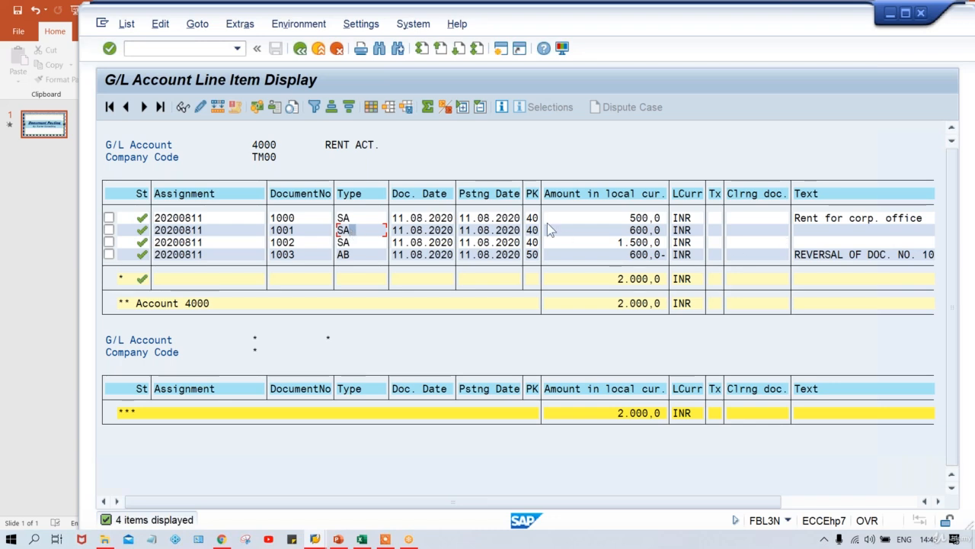
click(370, 233)
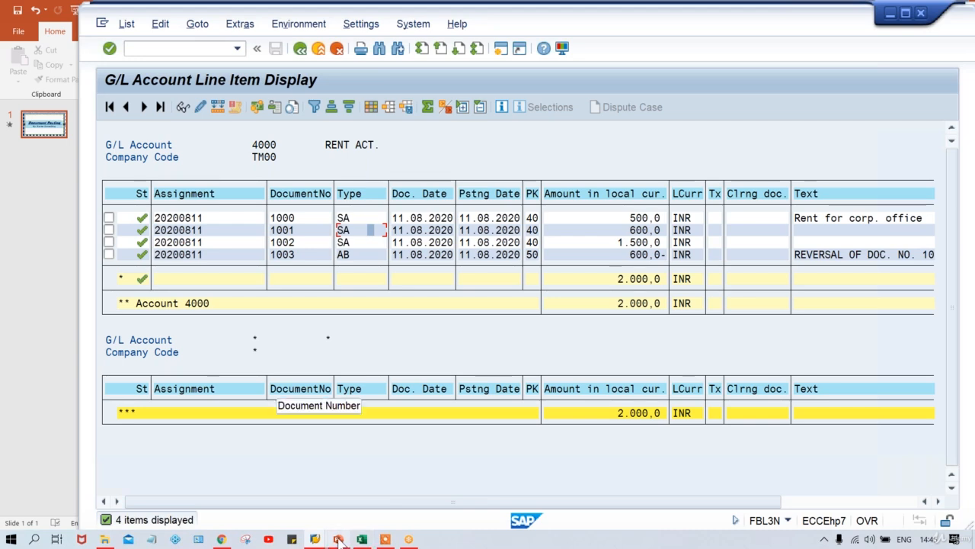
click(316, 540)
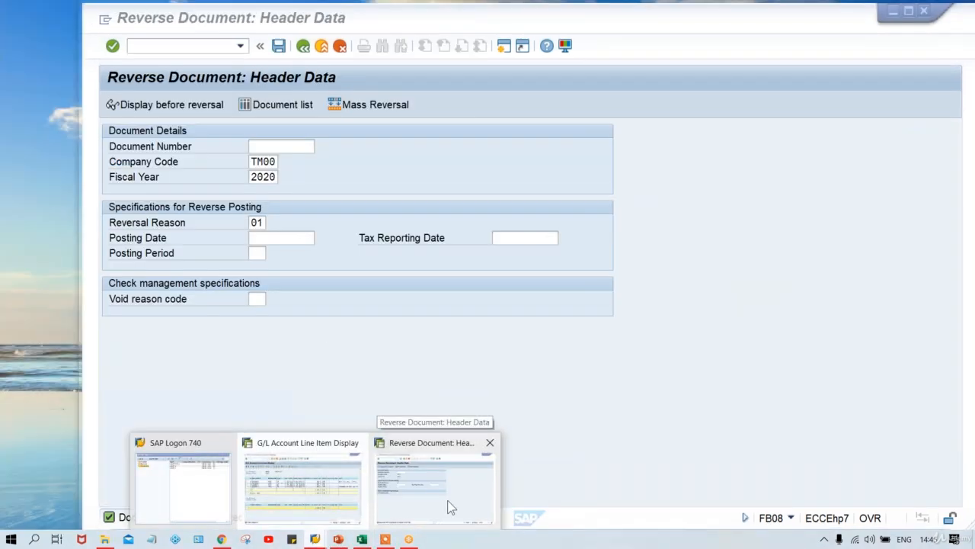
View the Mass Reversal (F.80) document number range and multiple selection without entries, then return to Easy Access
click(447, 505)
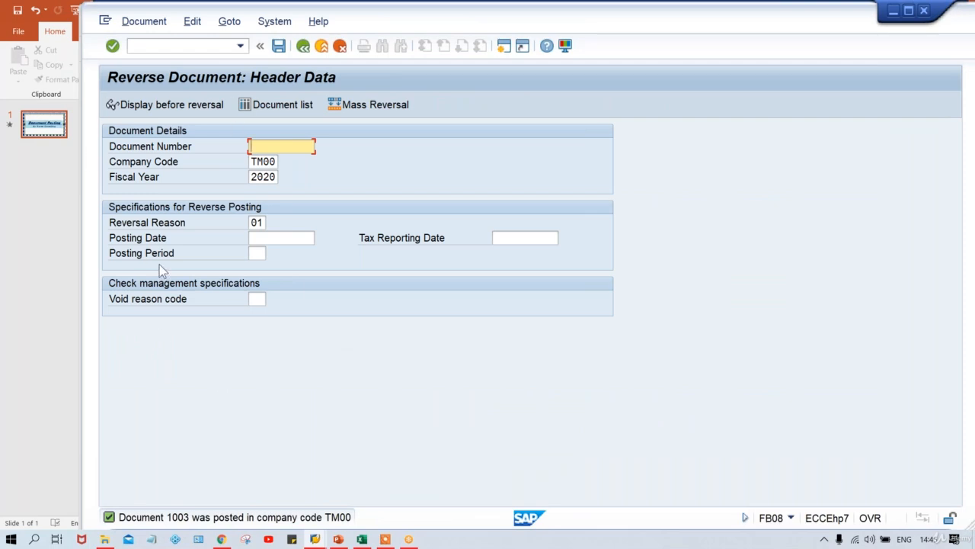
click(352, 103)
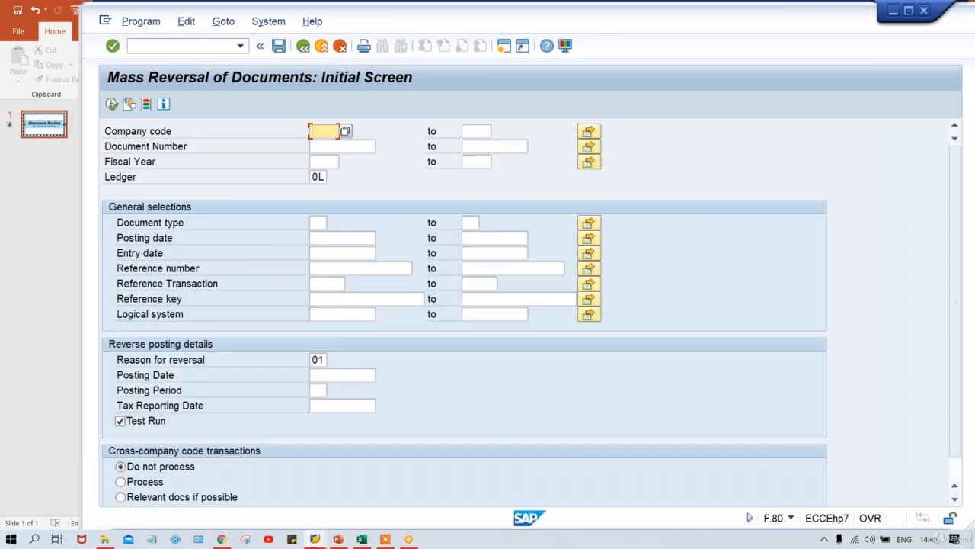
click(324, 148)
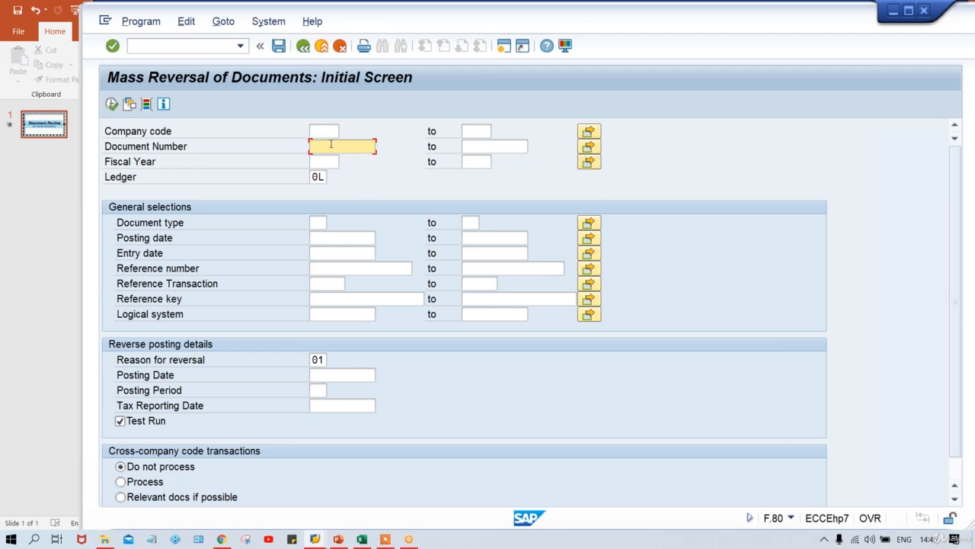
click(506, 147)
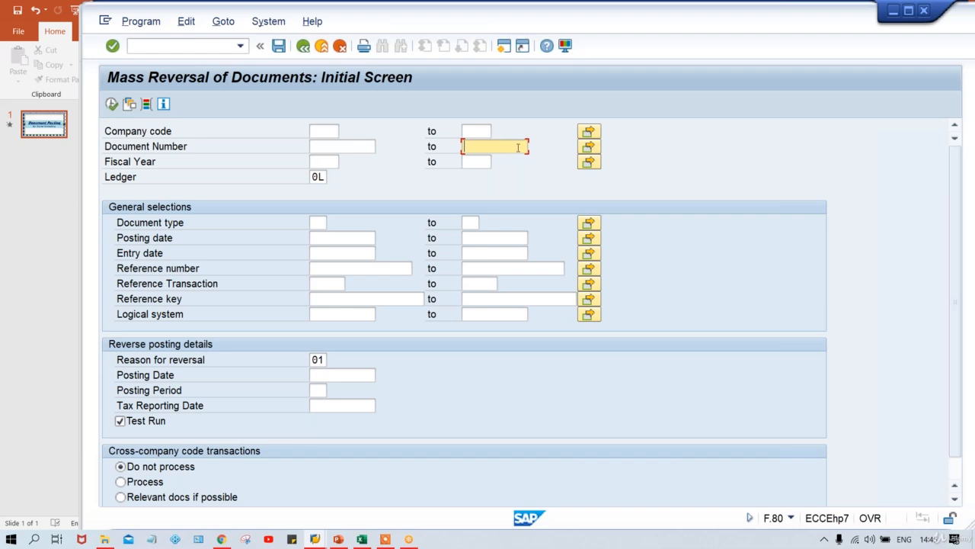
click(595, 151)
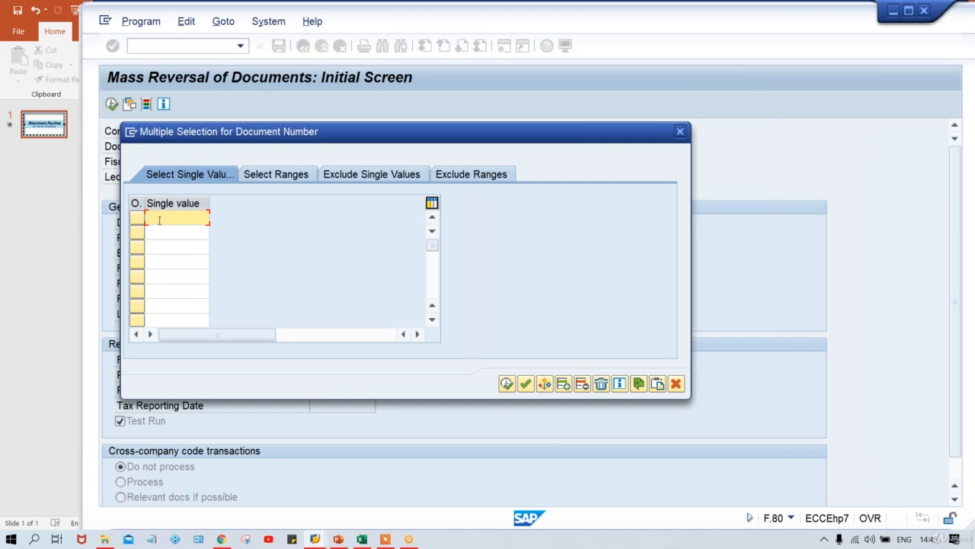
click(681, 133)
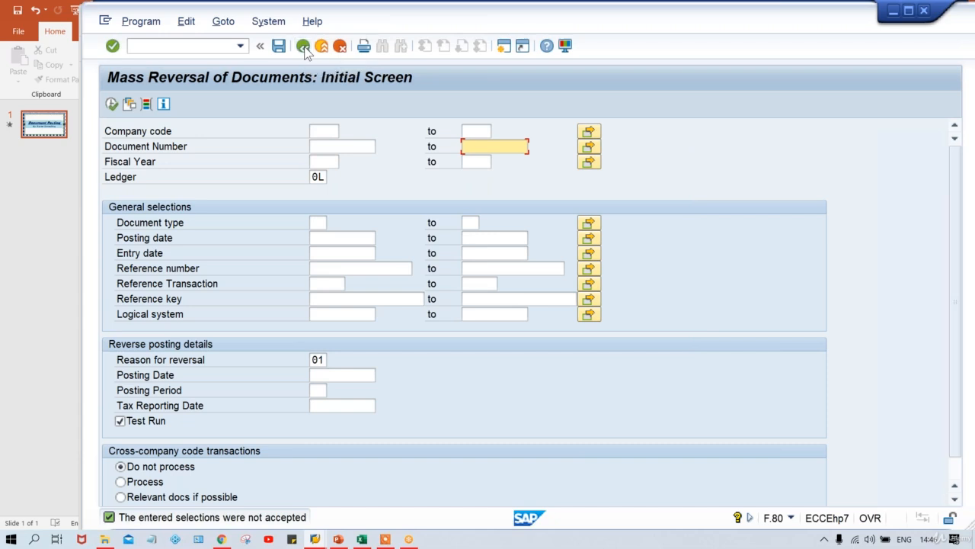
click(303, 46)
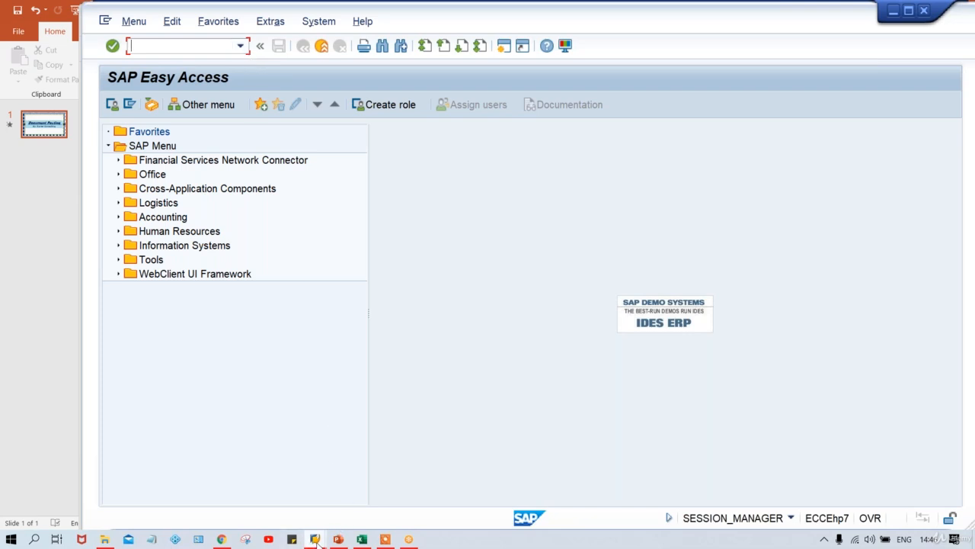
mouse_move(316, 542)
click(291, 487)
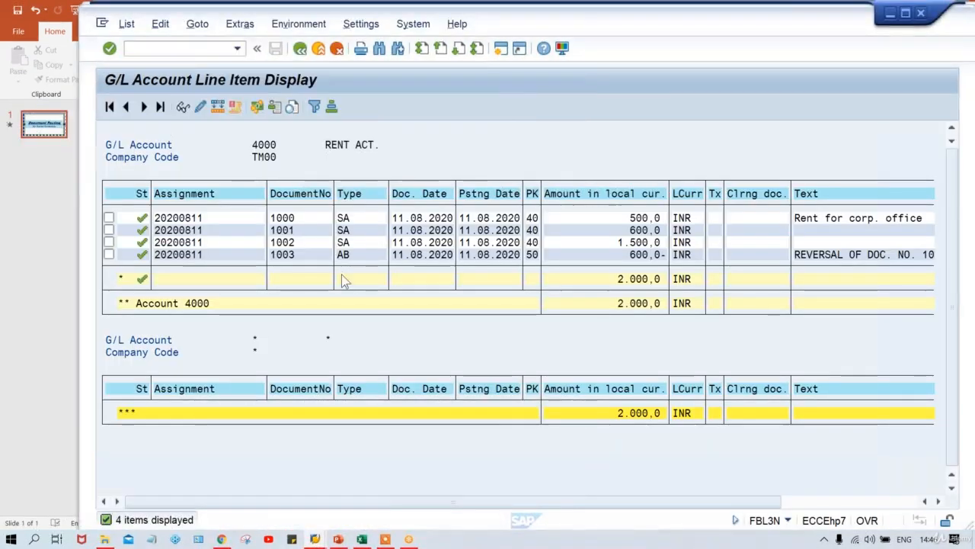
click(363, 256)
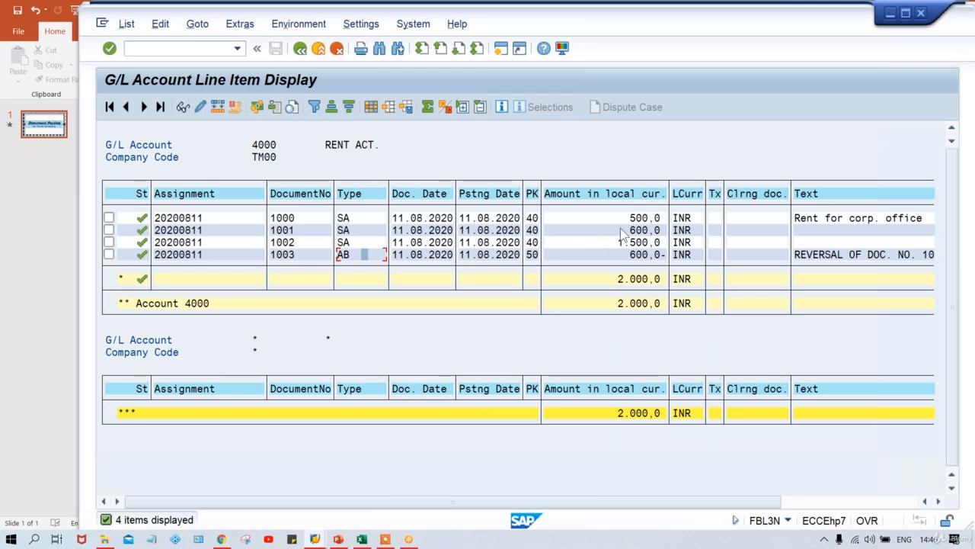
click(355, 230)
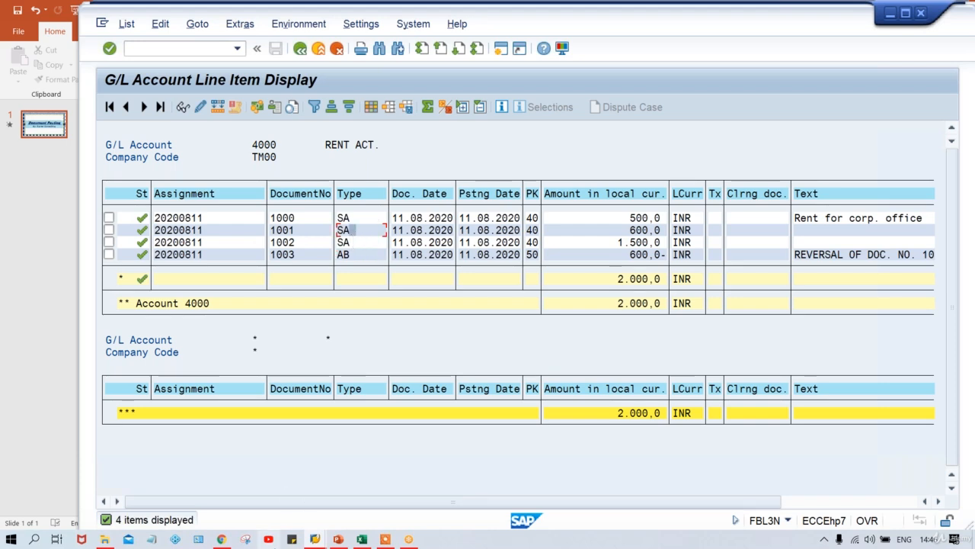
mouse_move(314, 530)
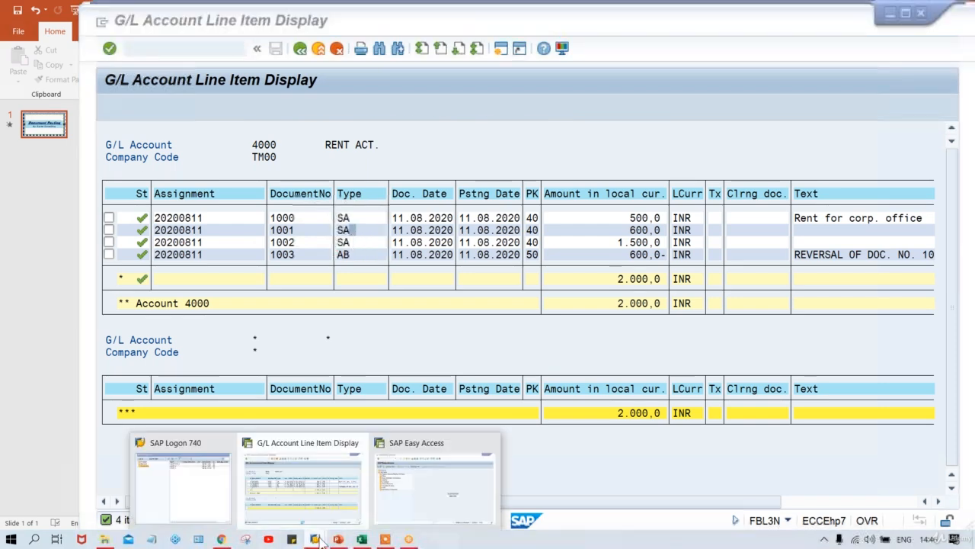
click(452, 478)
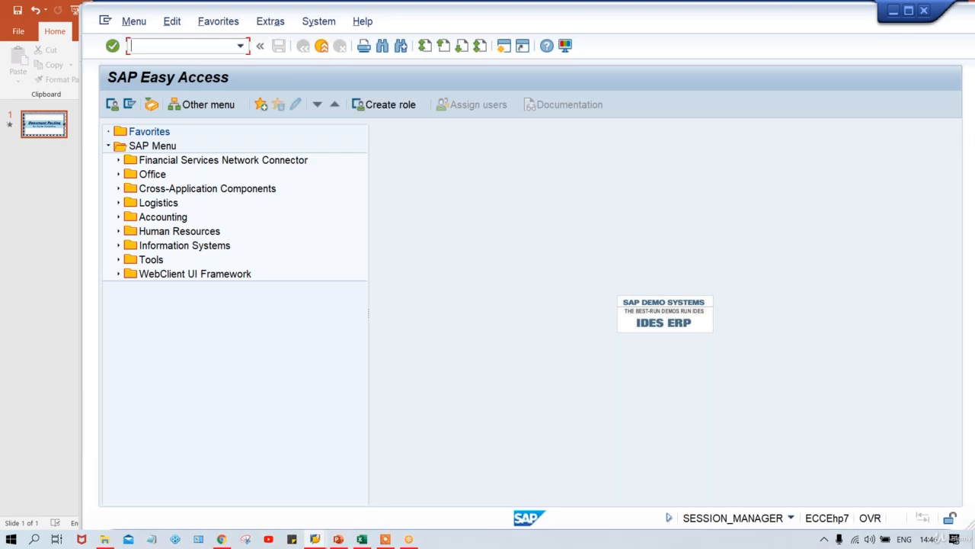
Open the OBA7 document types table and position the list on type SA
text(OBA7)
key(Return)
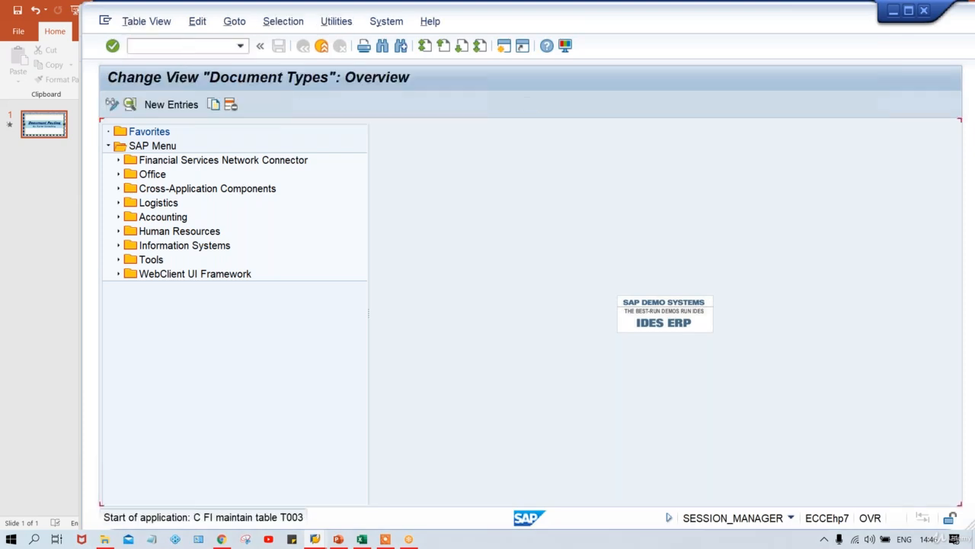
click(295, 499)
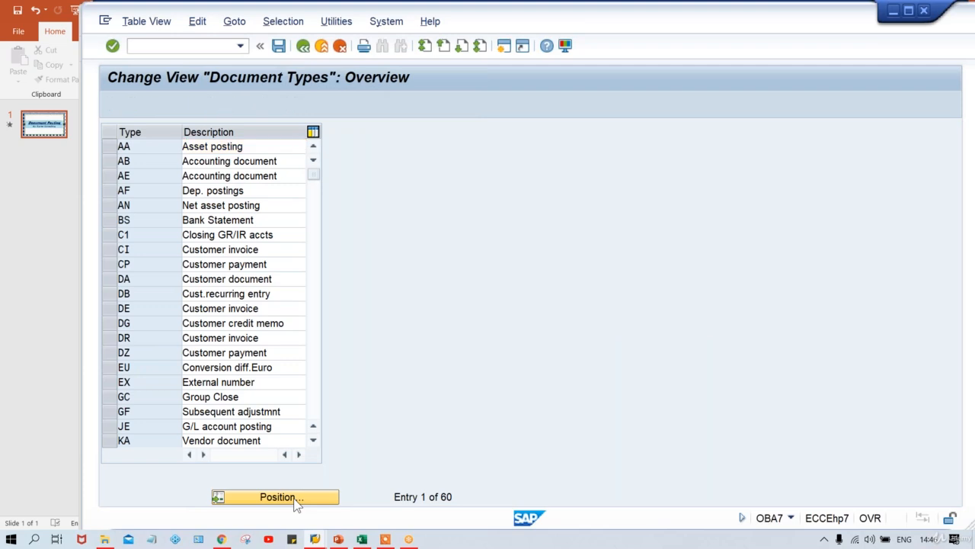
text(SA)
key(Return)
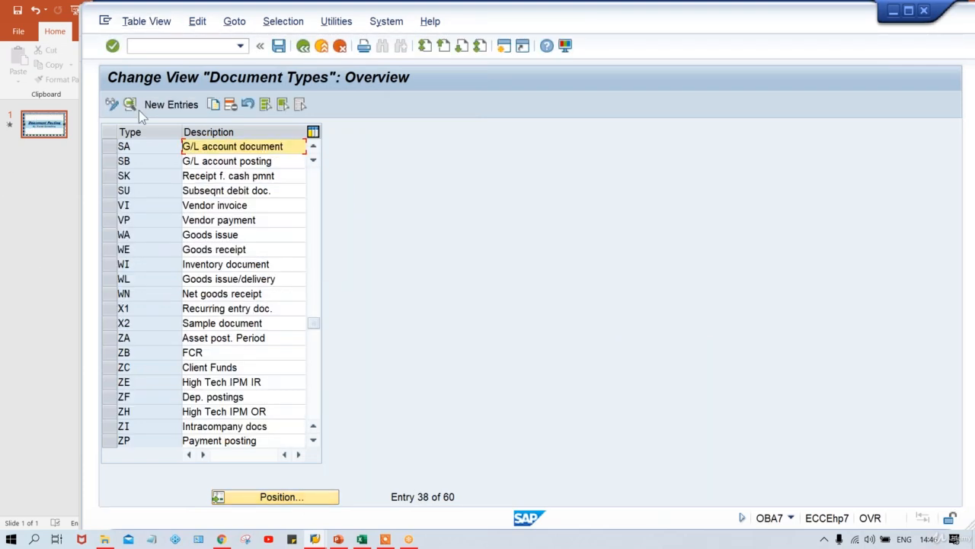
Show SA's details, where the reverse document type is AB
double_click(141, 145)
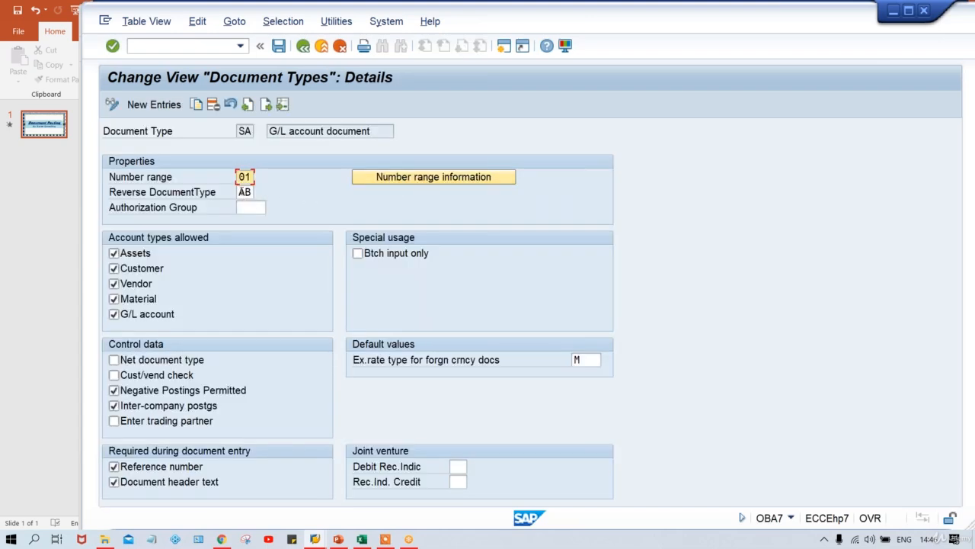
click(243, 193)
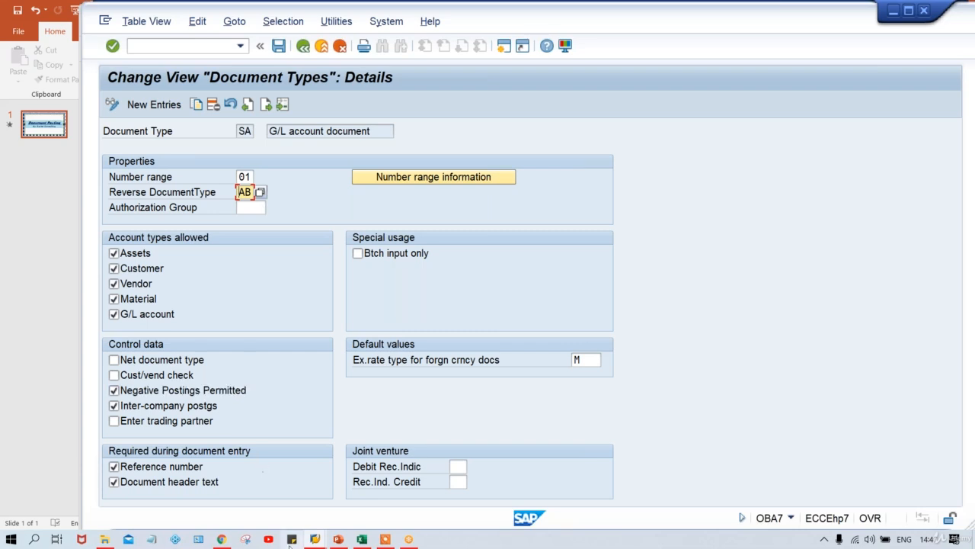
mouse_move(315, 539)
click(303, 482)
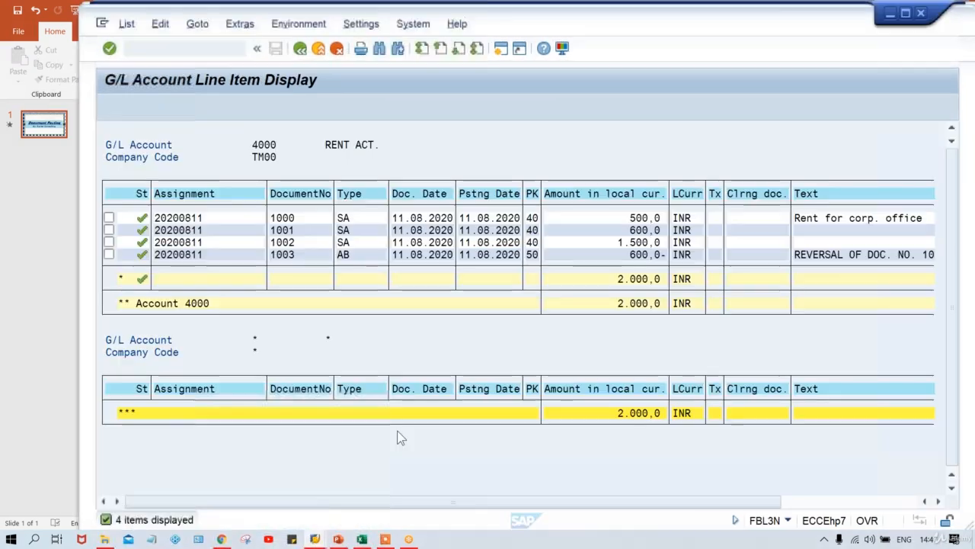
click(628, 231)
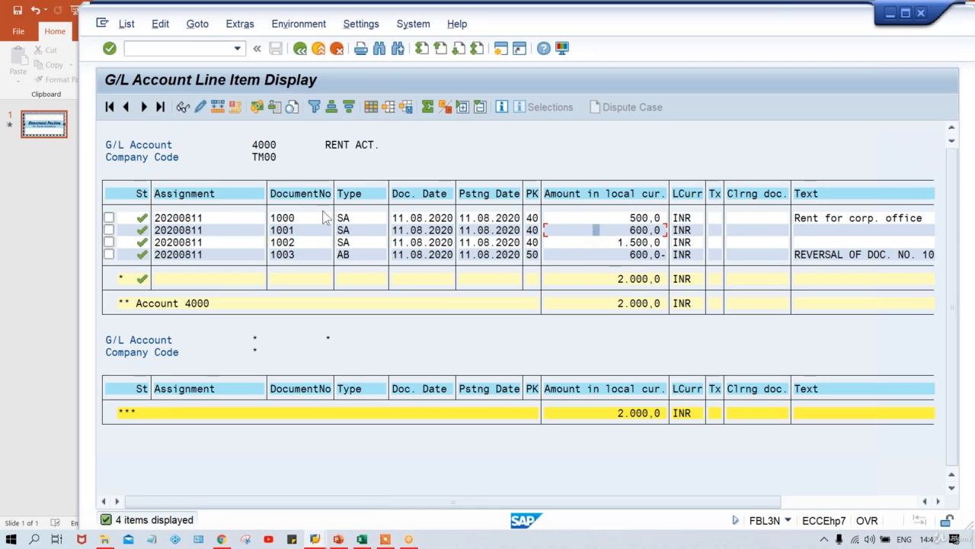
click(363, 232)
click(355, 232)
key(alt+Tab)
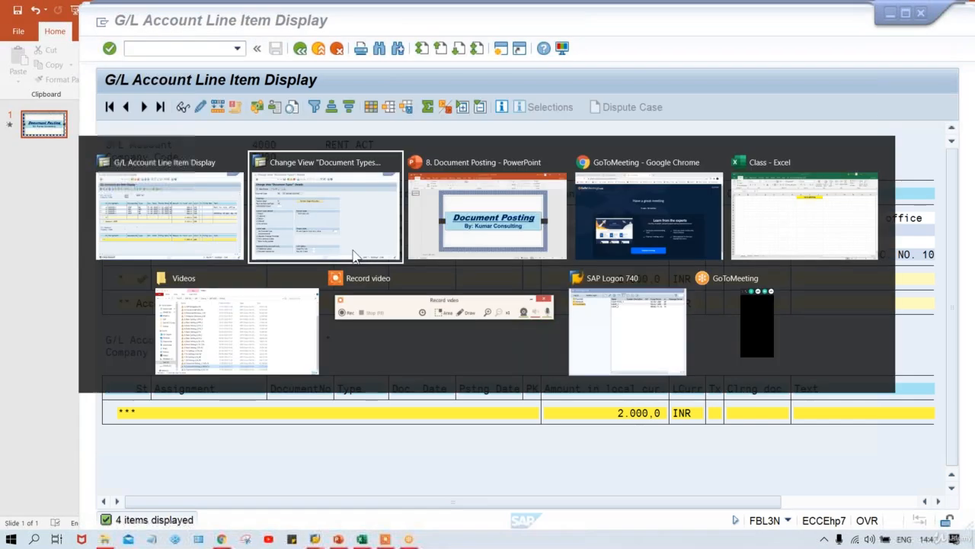
click(244, 194)
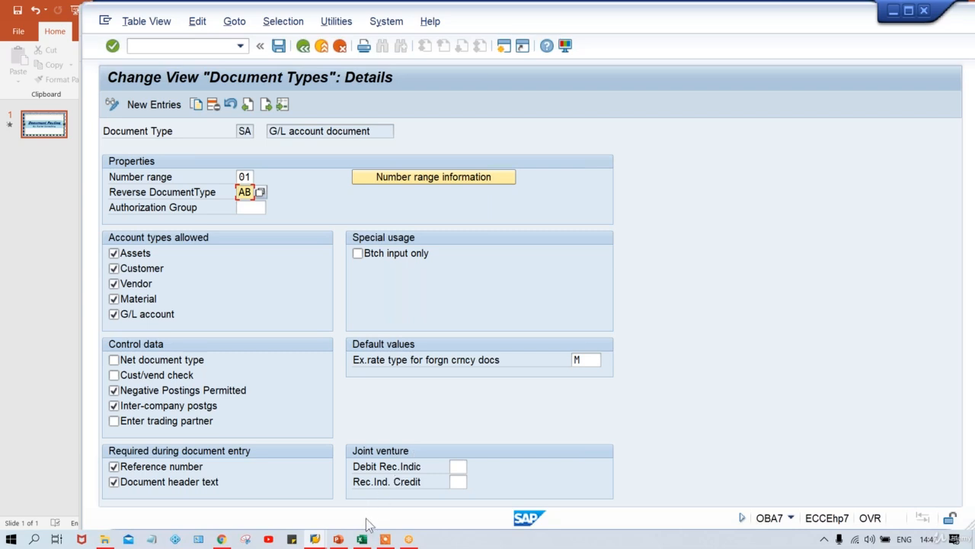
mouse_move(316, 537)
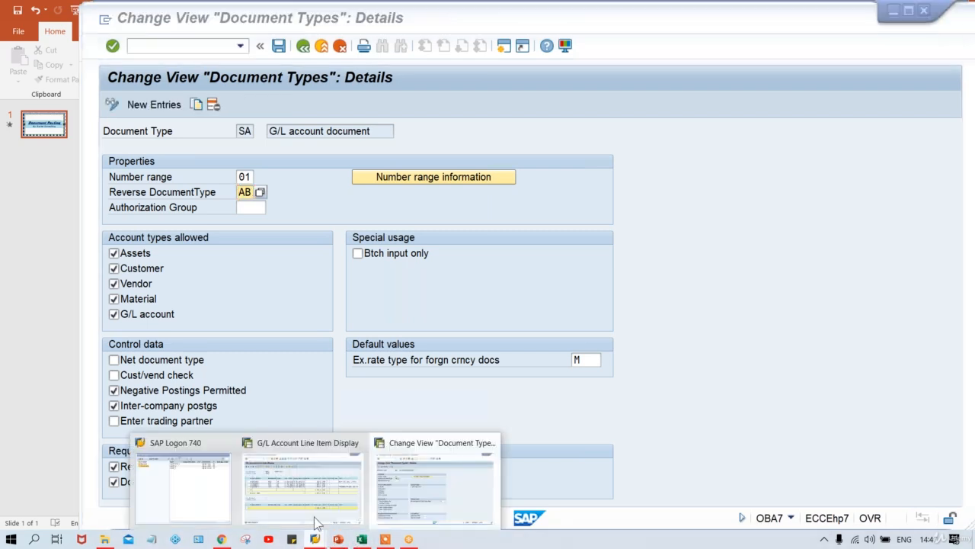
click(312, 496)
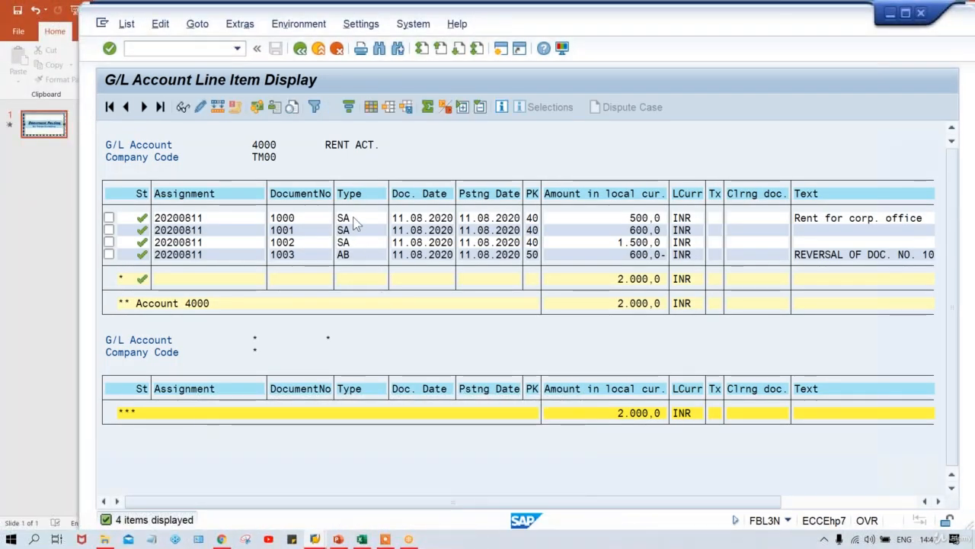
click(355, 230)
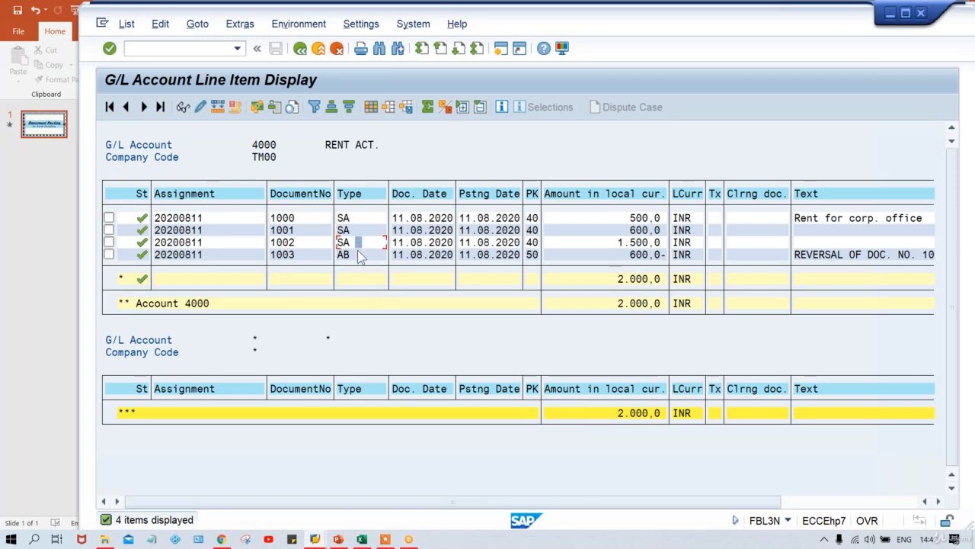
click(359, 255)
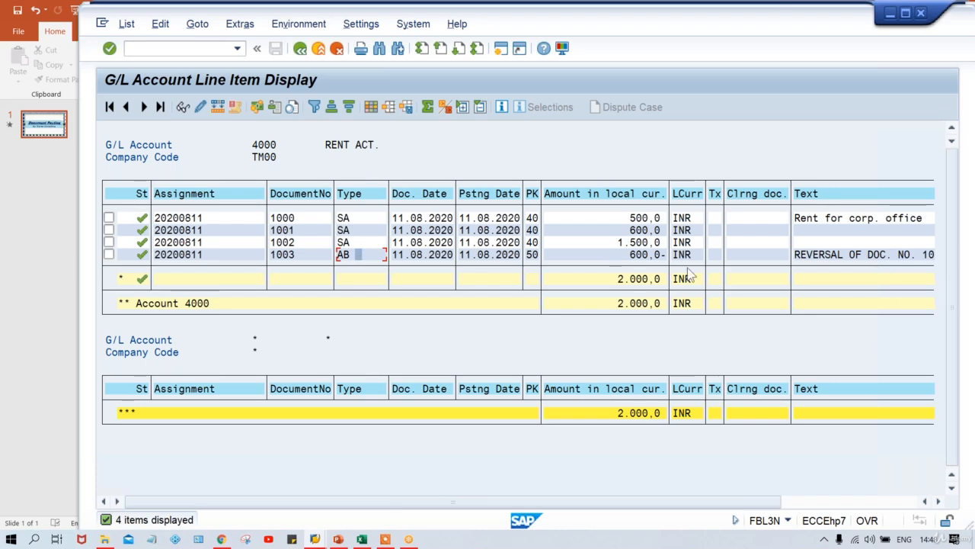
click(623, 230)
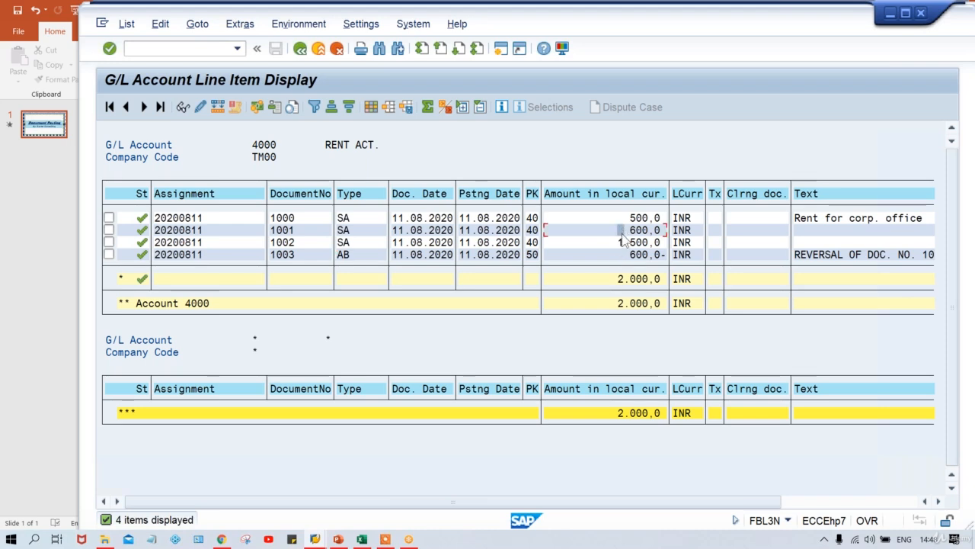
click(624, 254)
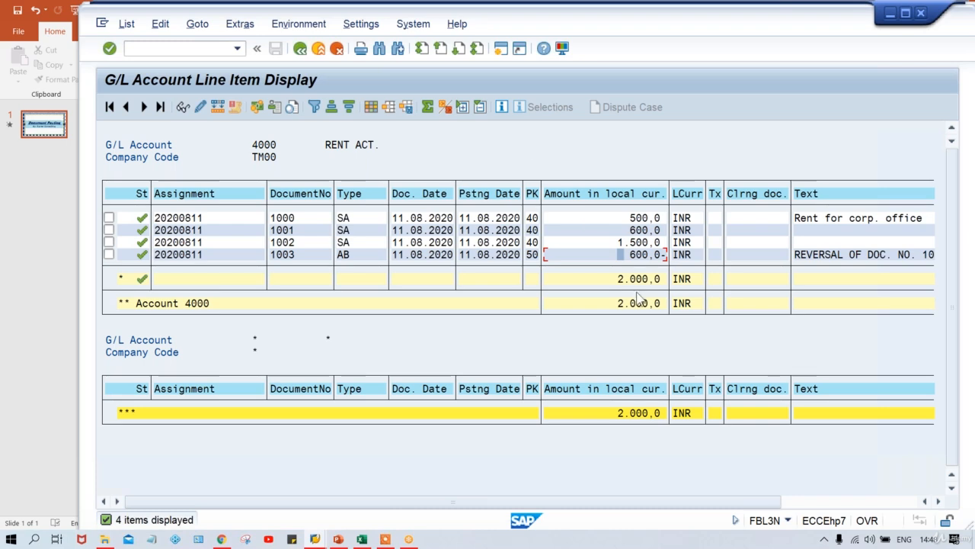
click(629, 231)
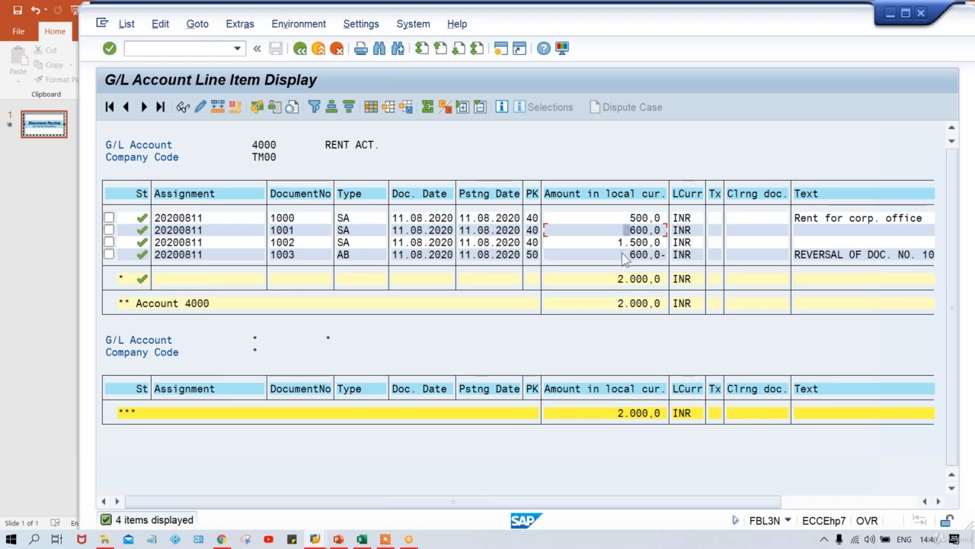
click(623, 255)
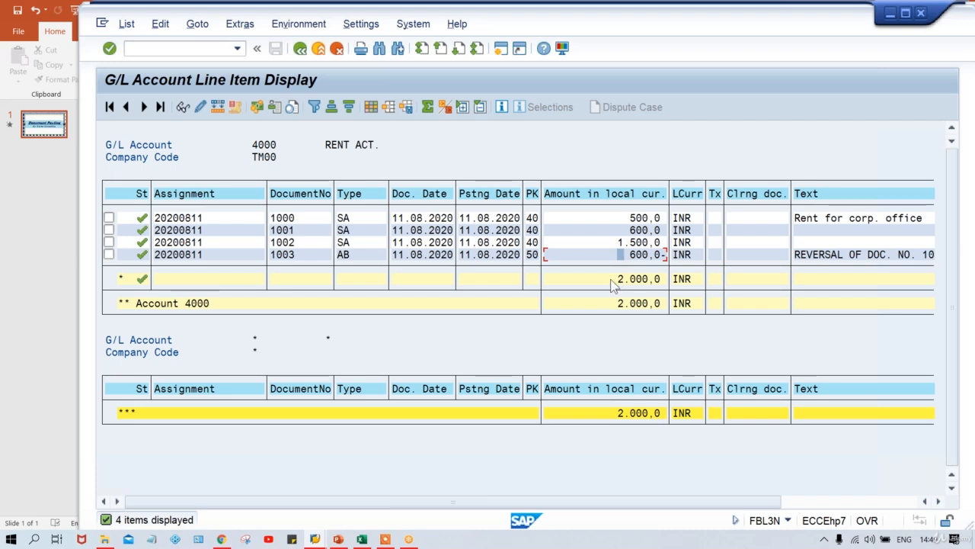
click(610, 279)
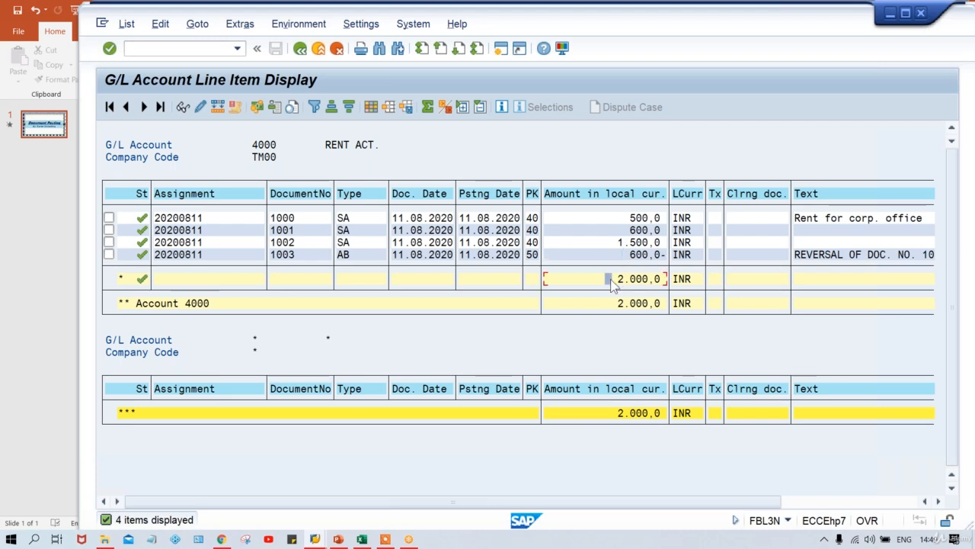